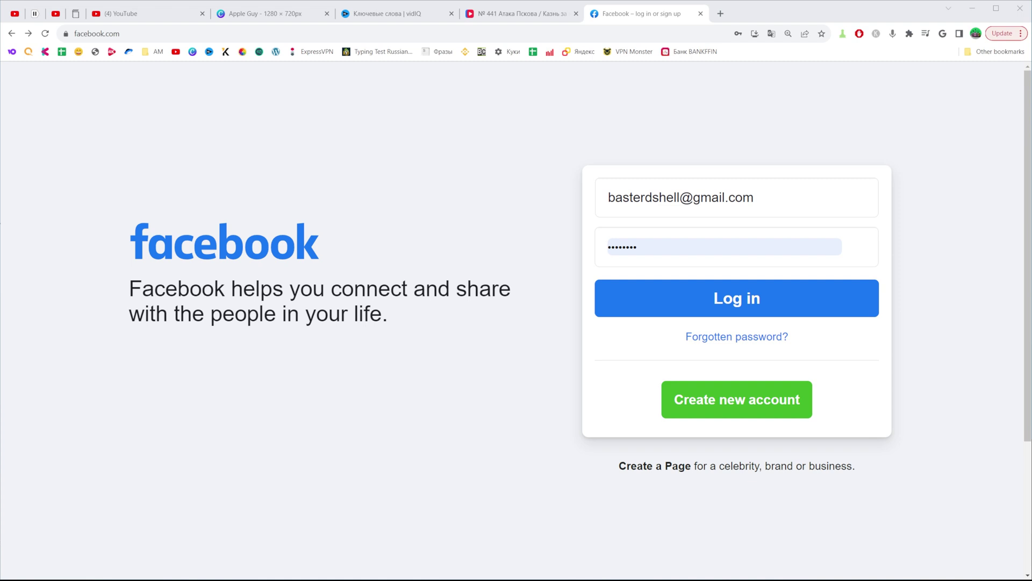
Select the login page's address, then tab focus back to the password field.
click(159, 34)
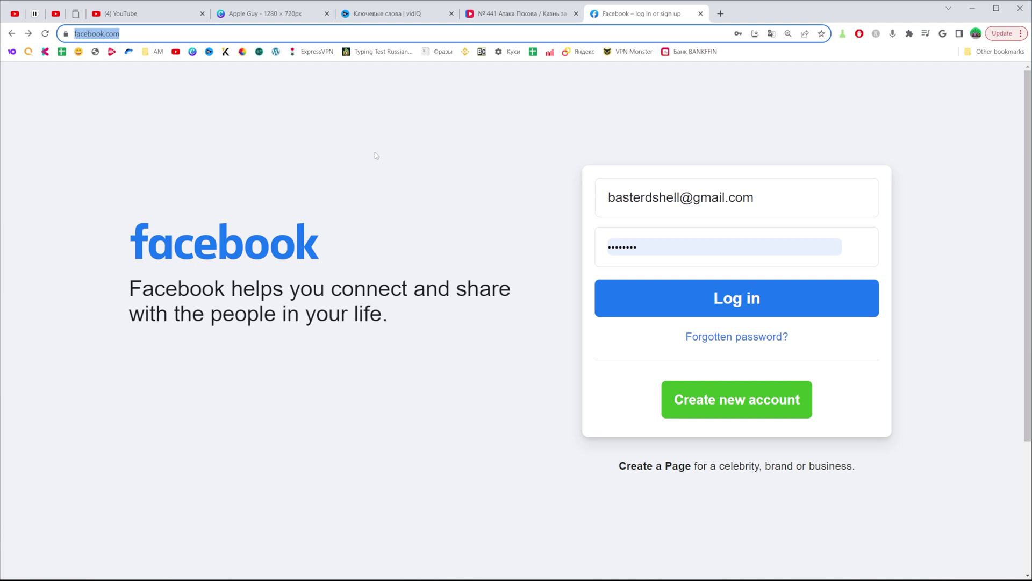
key(Tab)
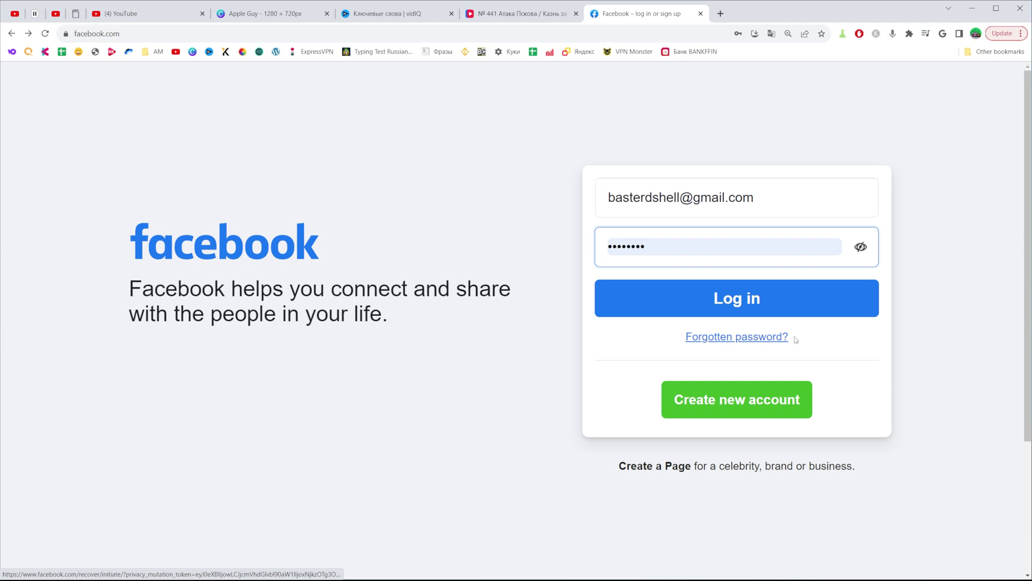
Open the 'Forgotten password?' recovery page and look over its email or mobile prompt.
click(731, 341)
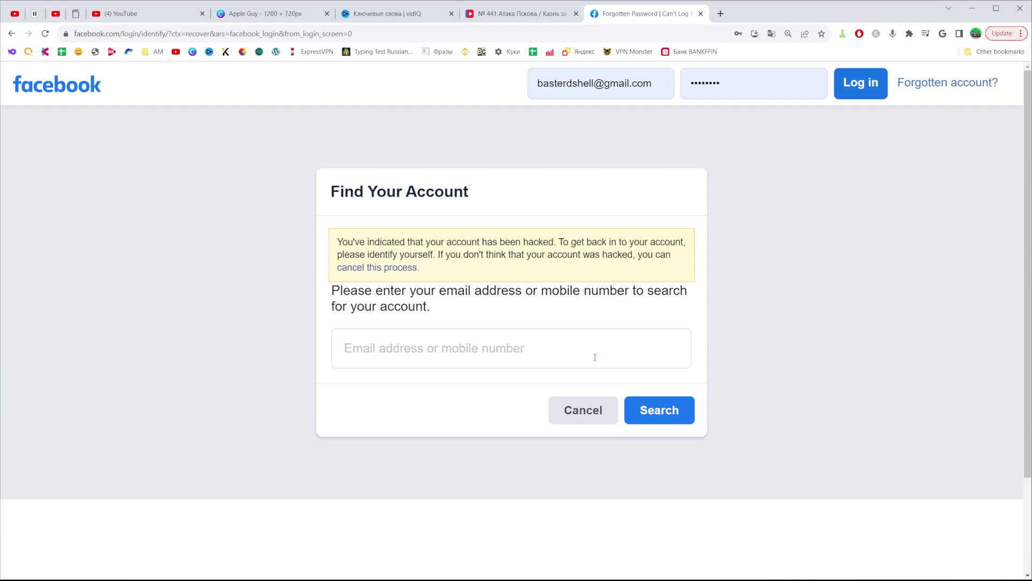
drag(439, 290, 633, 290)
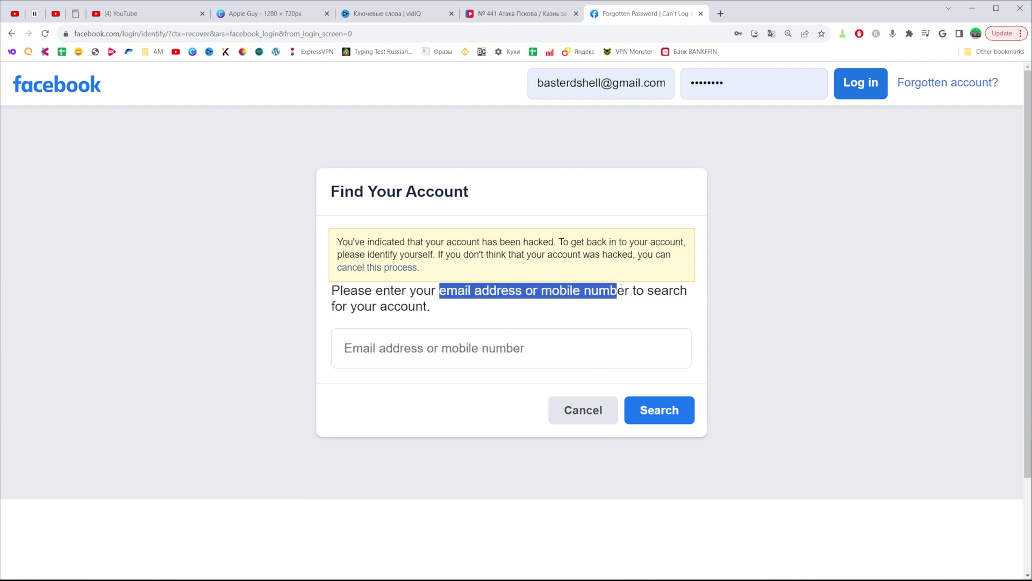
click(862, 306)
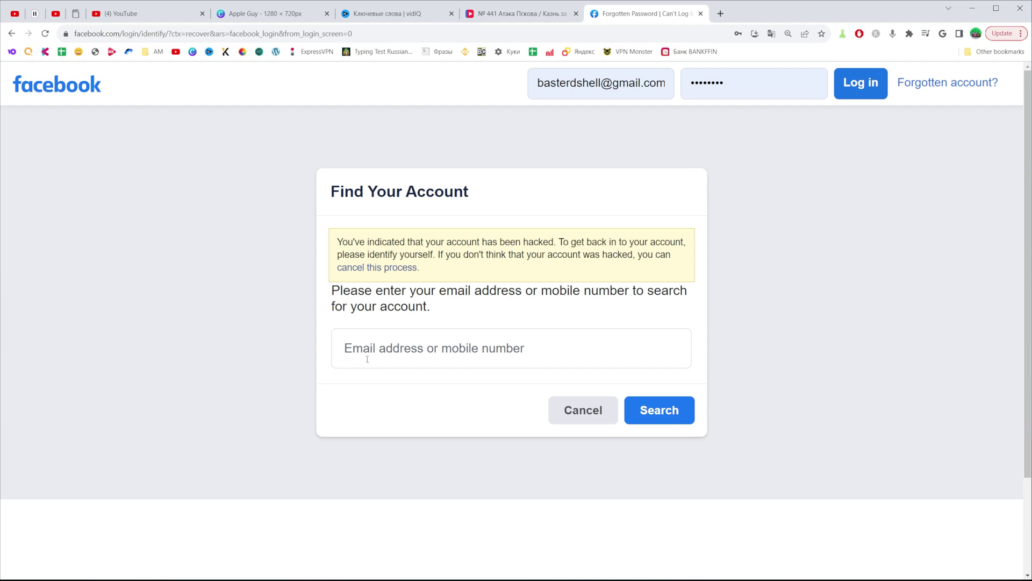
Enter 's' in the account search and accept the saved full-name suggestion.
click(425, 353)
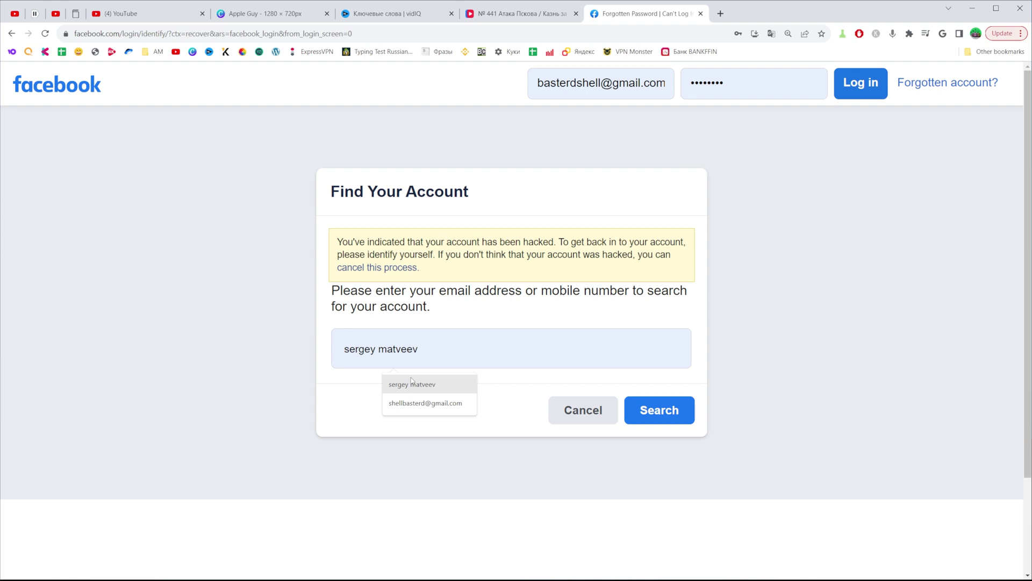
click(411, 383)
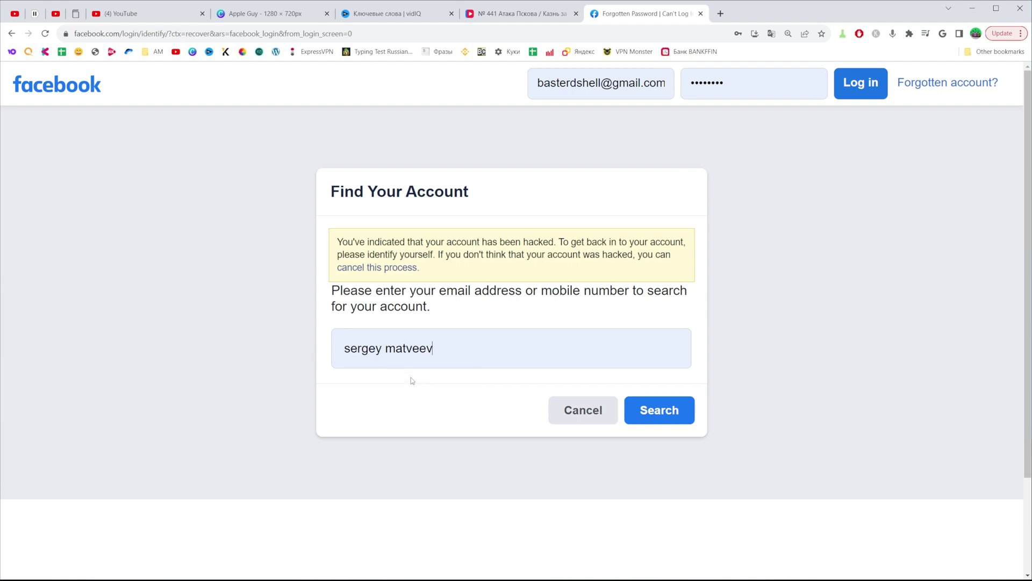
Search the name, review the matching profiles, and choose 'I Am Not In This List'.
click(669, 414)
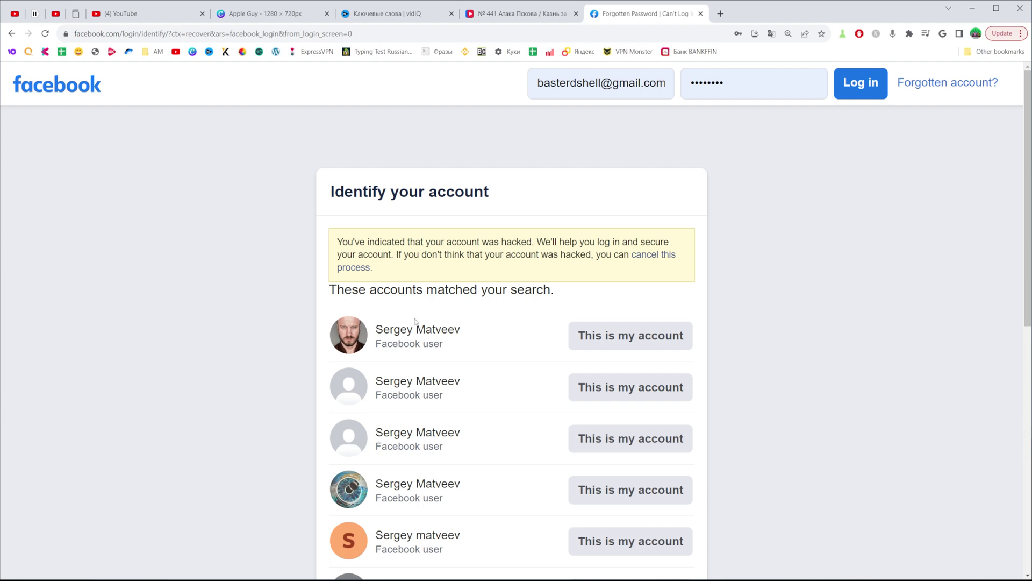
scroll(420, 334, down, 1)
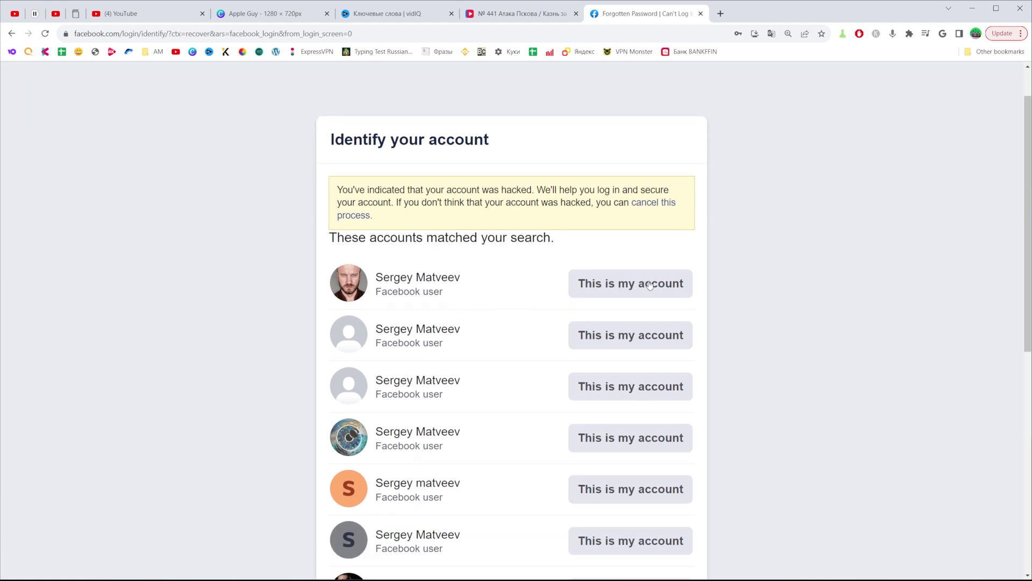
scroll(720, 370, down, 5)
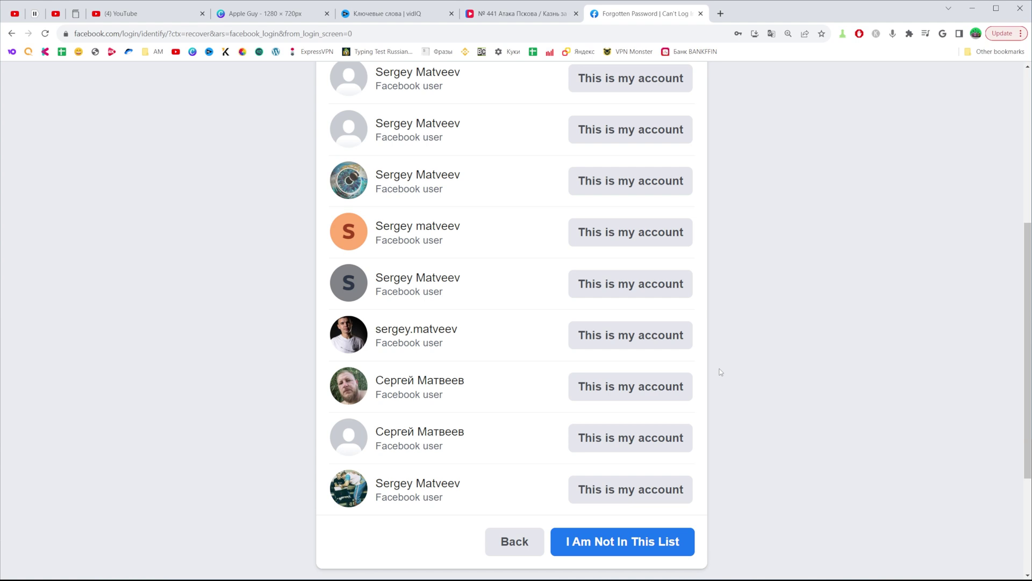
scroll(721, 372, up, 1)
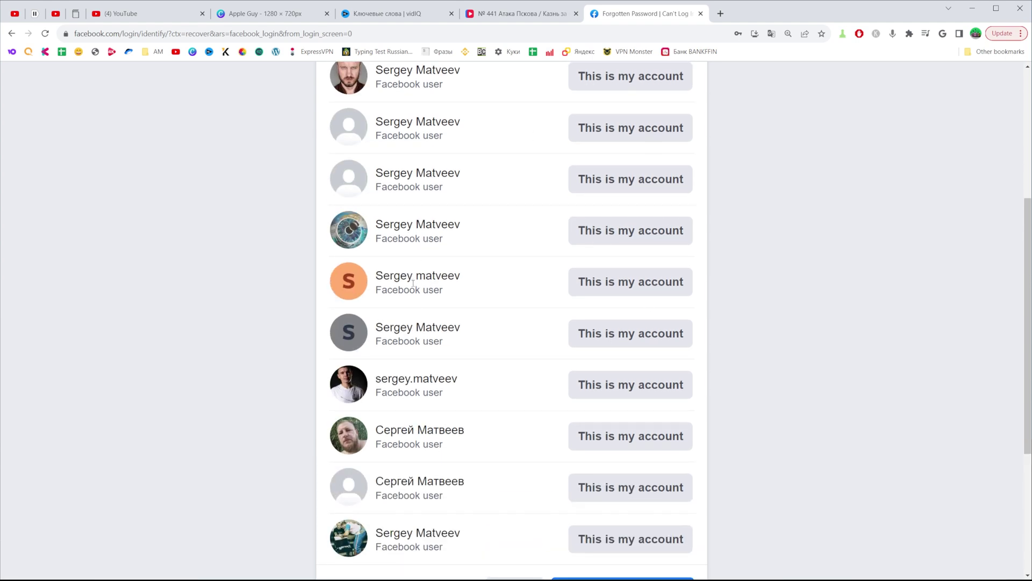
scroll(413, 283, up, 5)
scroll(521, 433, down, 4)
scroll(507, 418, down, 1)
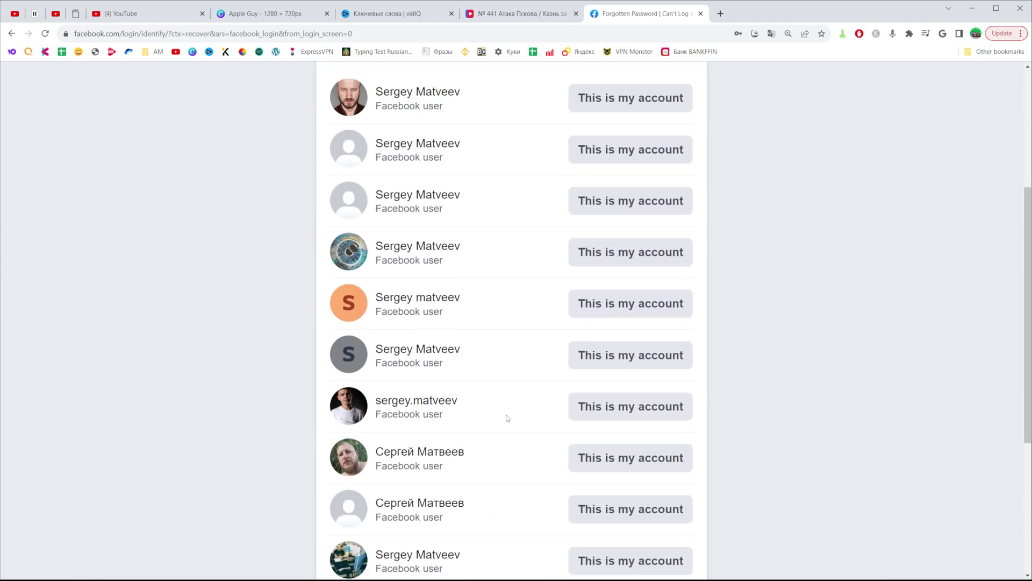
scroll(508, 418, down, 3)
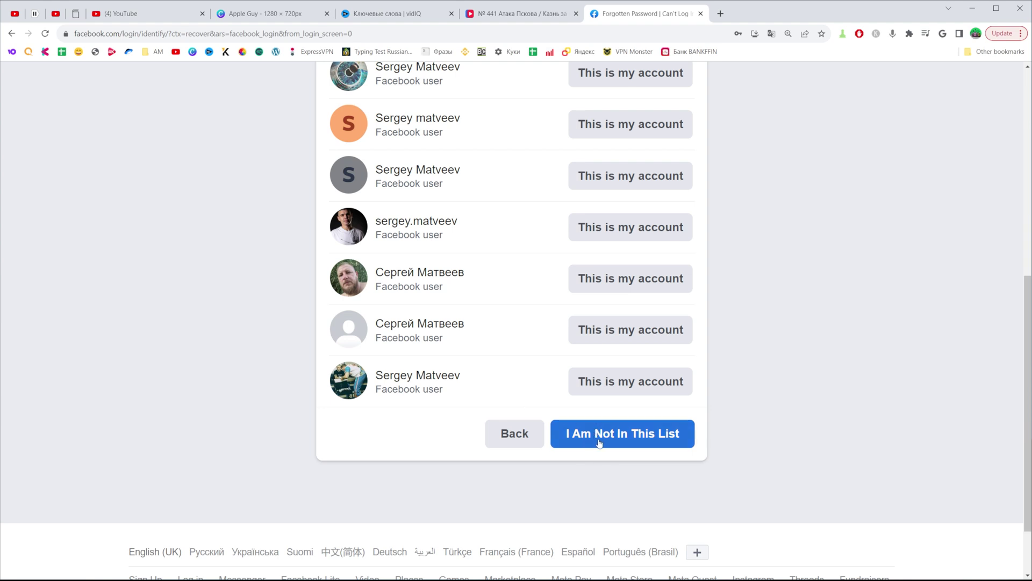
click(599, 443)
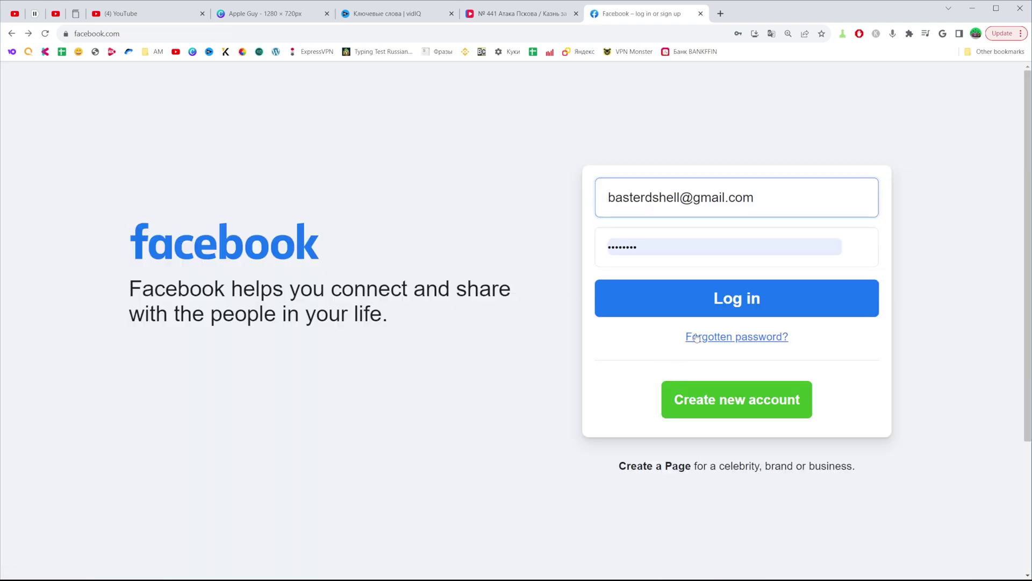
click(698, 336)
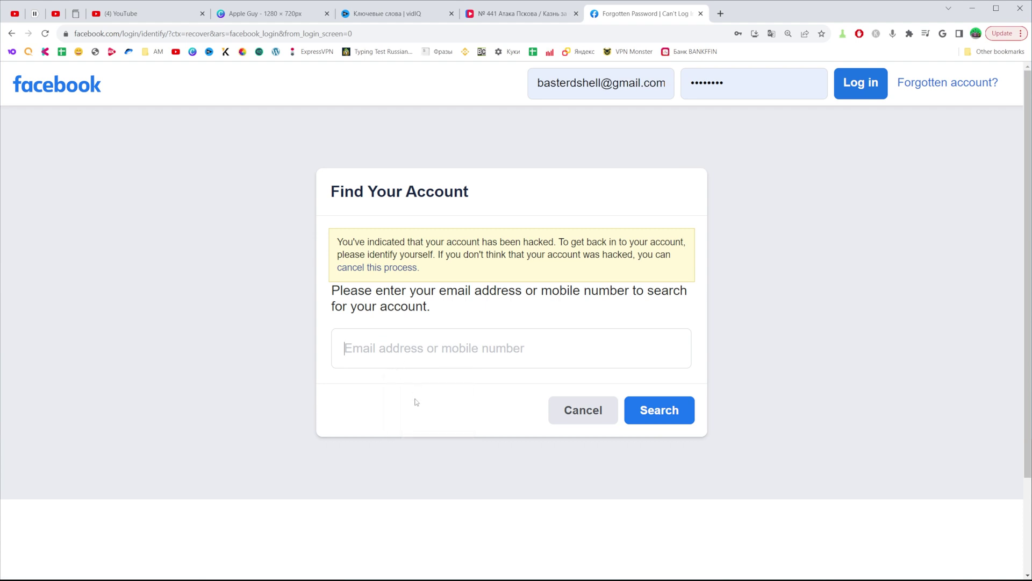
click(414, 421)
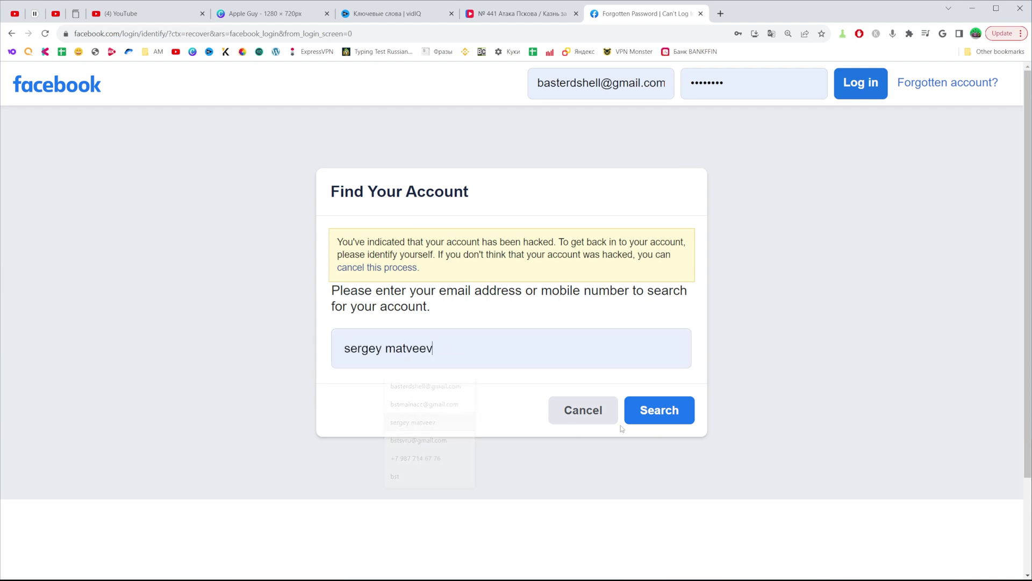
click(679, 414)
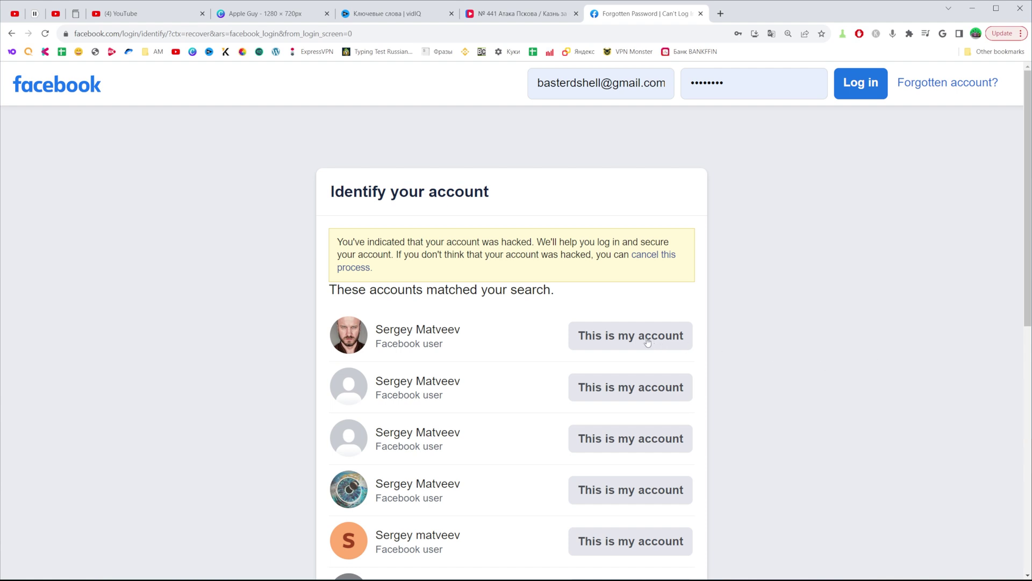
click(631, 342)
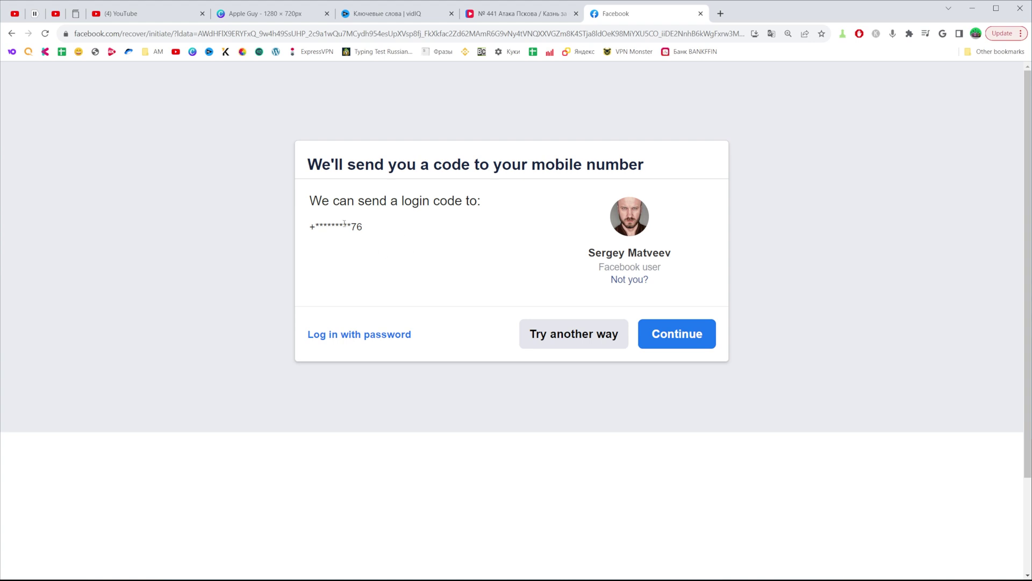
drag(317, 225, 421, 229)
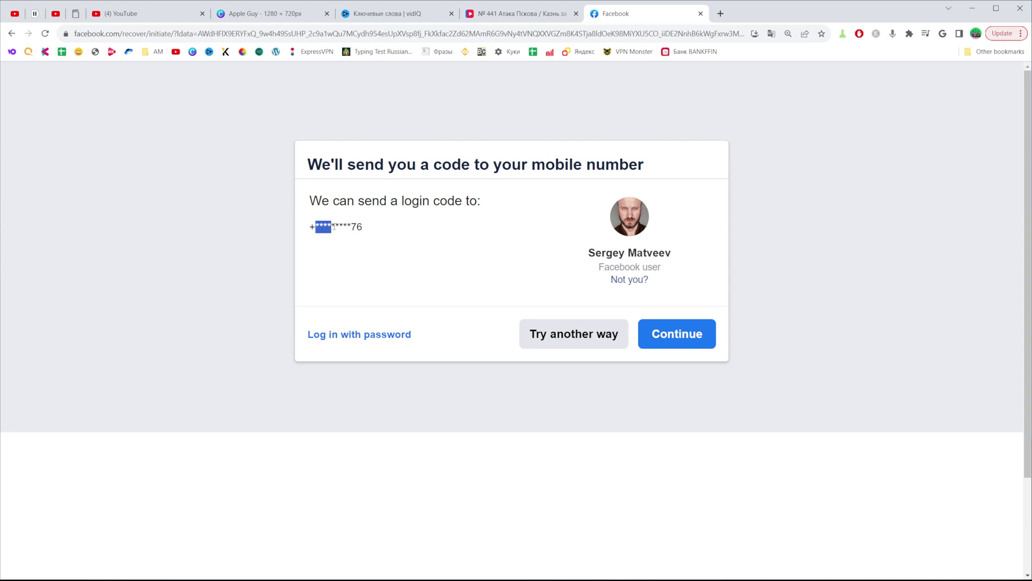
click(422, 230)
Choose 'Try another way', then report no longer having access to the login email or phone.
click(560, 341)
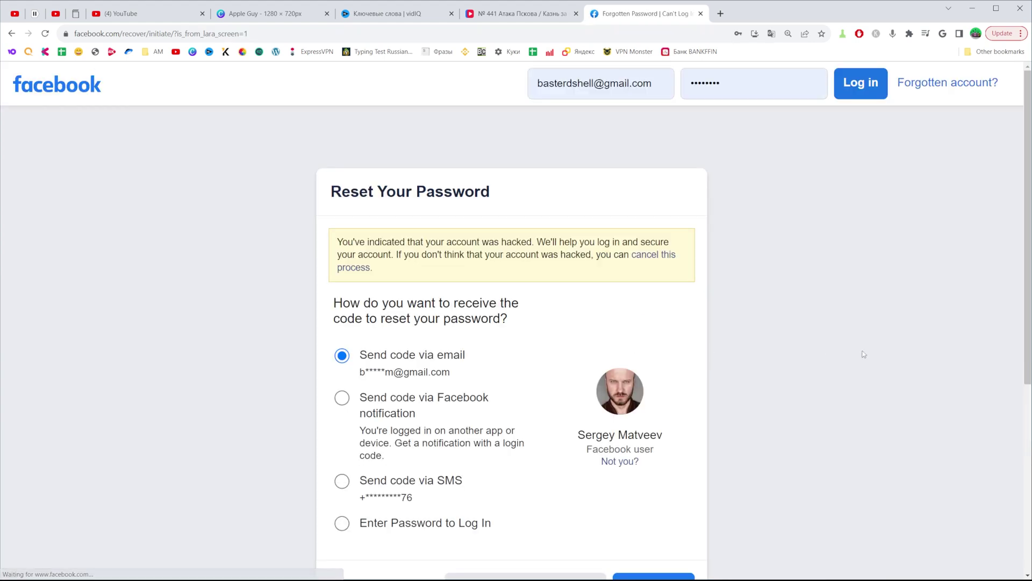
scroll(828, 350, down, 3)
scroll(828, 350, down, 2)
scroll(827, 350, up, 1)
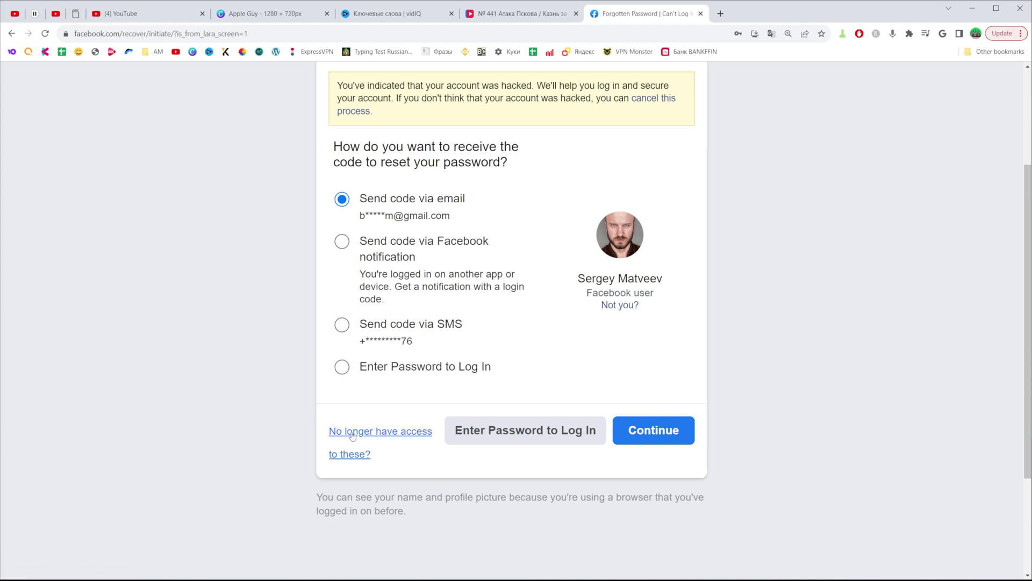
click(393, 433)
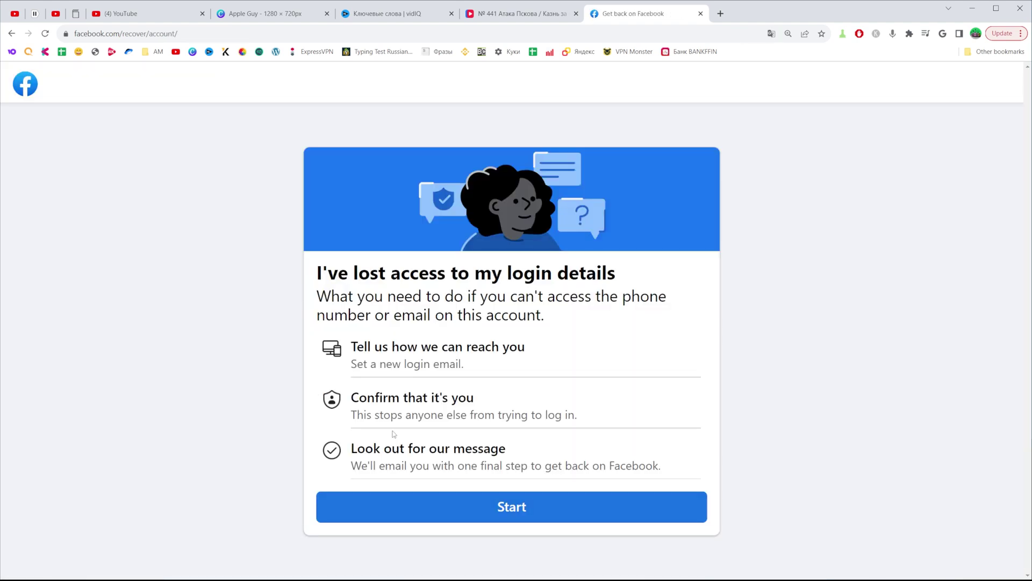
Start recovery, try the old-number text code (ending 32, then 55), then go back.
click(510, 506)
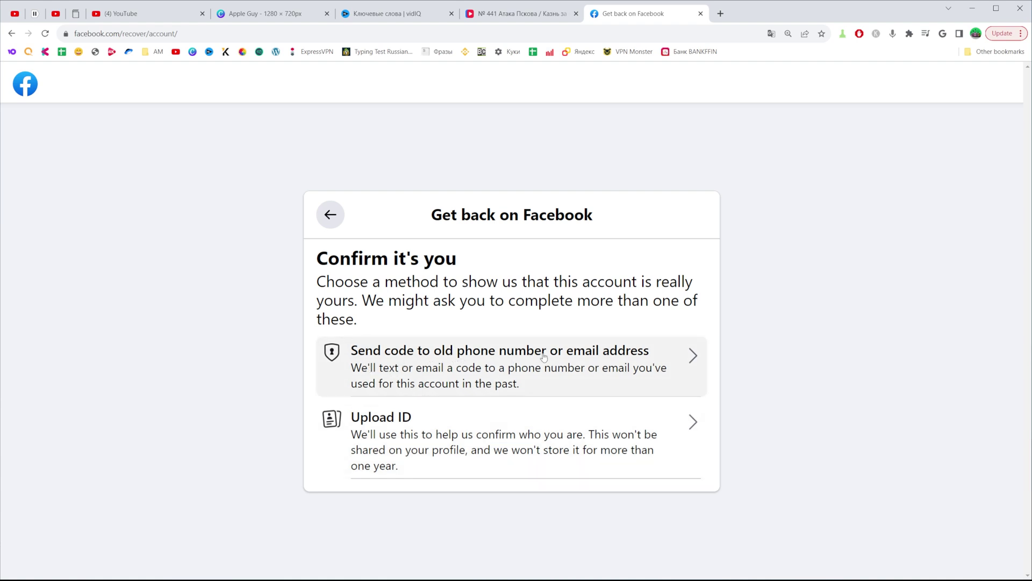
click(629, 363)
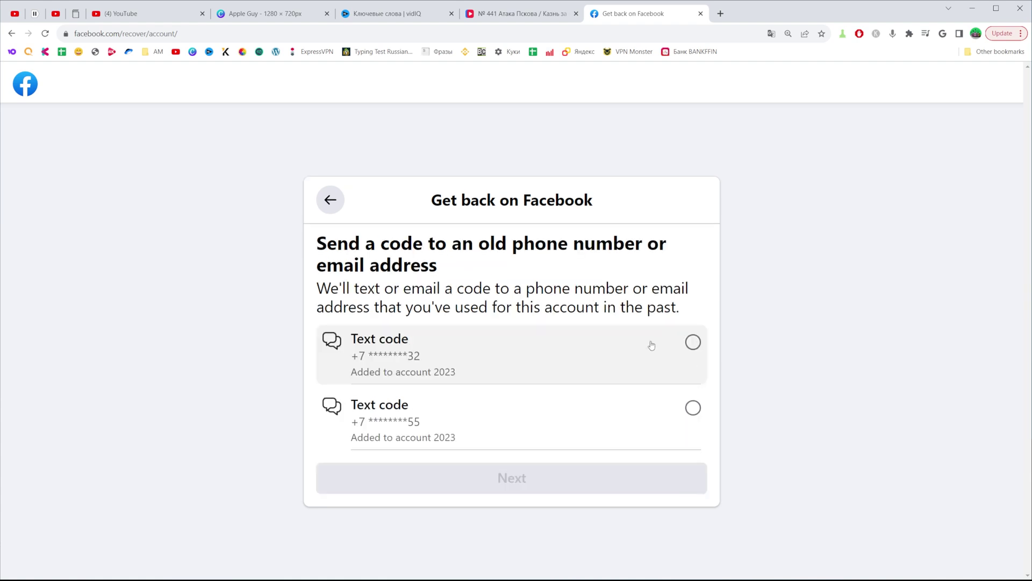
click(689, 343)
click(635, 413)
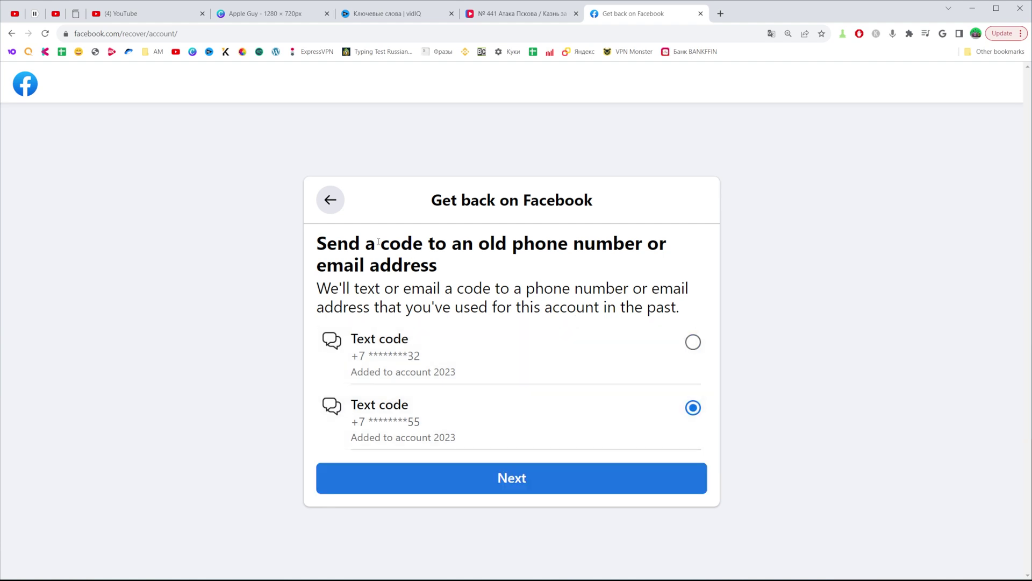
click(328, 207)
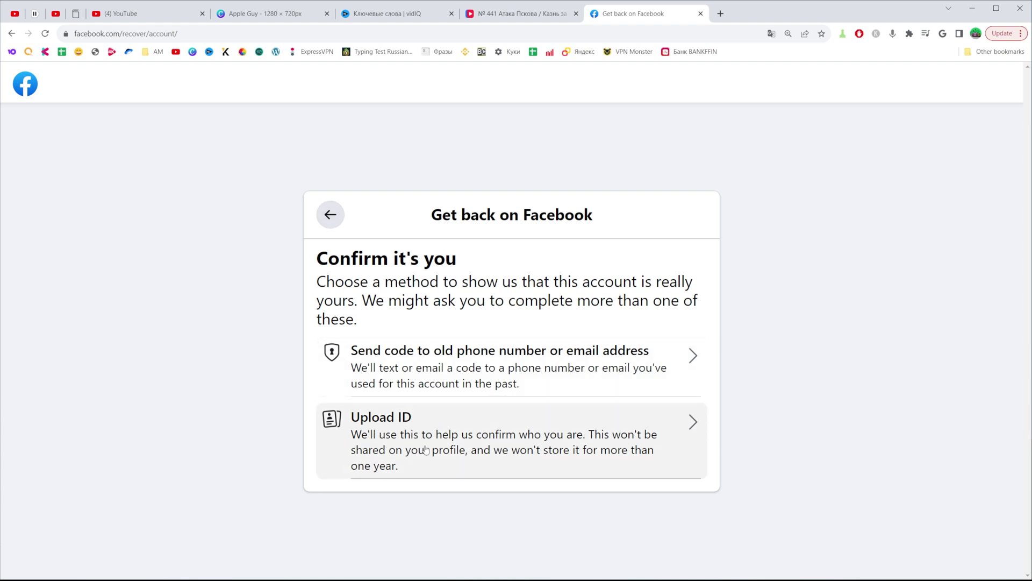
Pick Upload ID with Passport as the type, browse the full ID list, and continue.
click(436, 438)
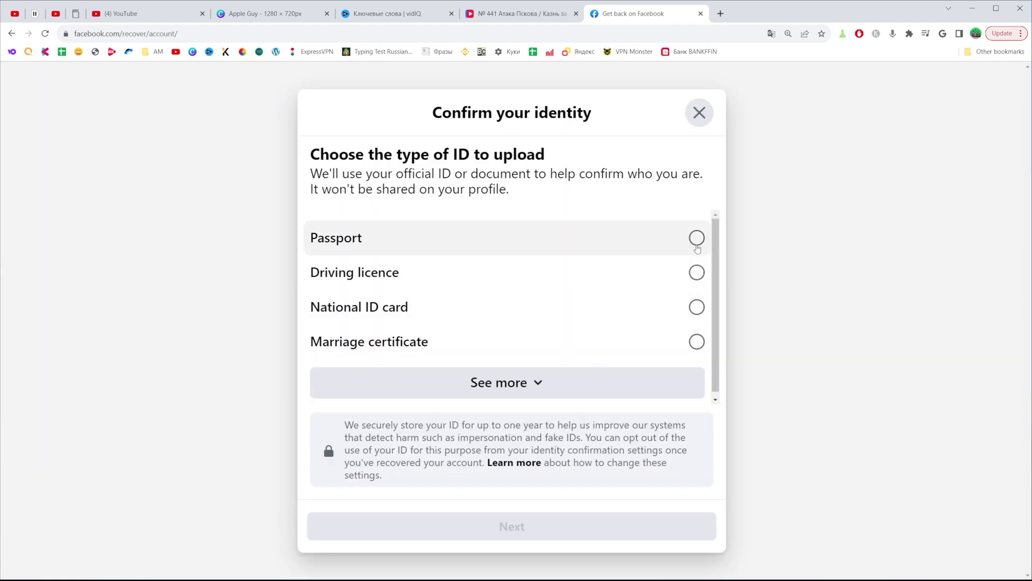
click(696, 238)
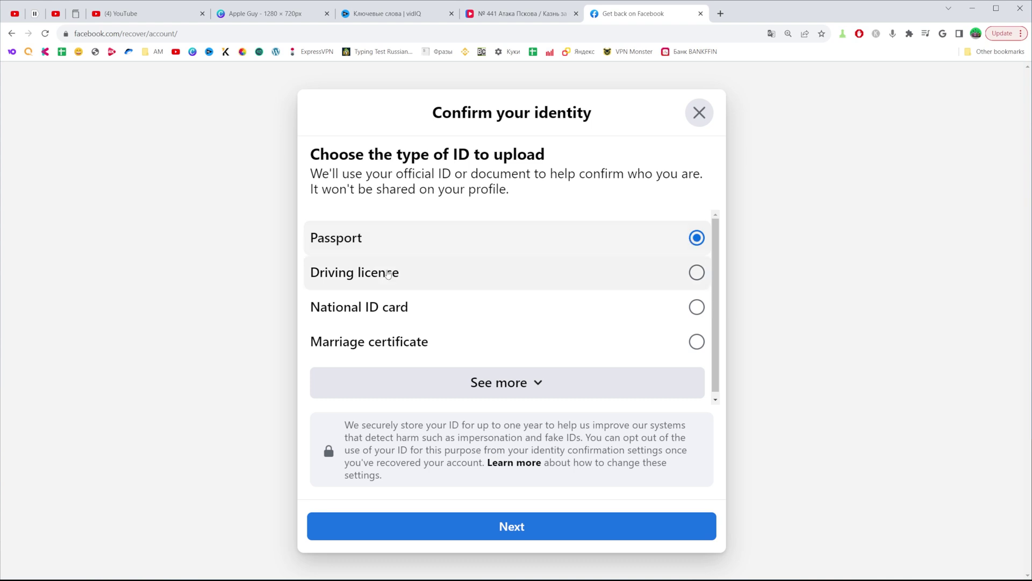
click(504, 383)
scroll(510, 387, down, 3)
scroll(510, 387, down, 3)
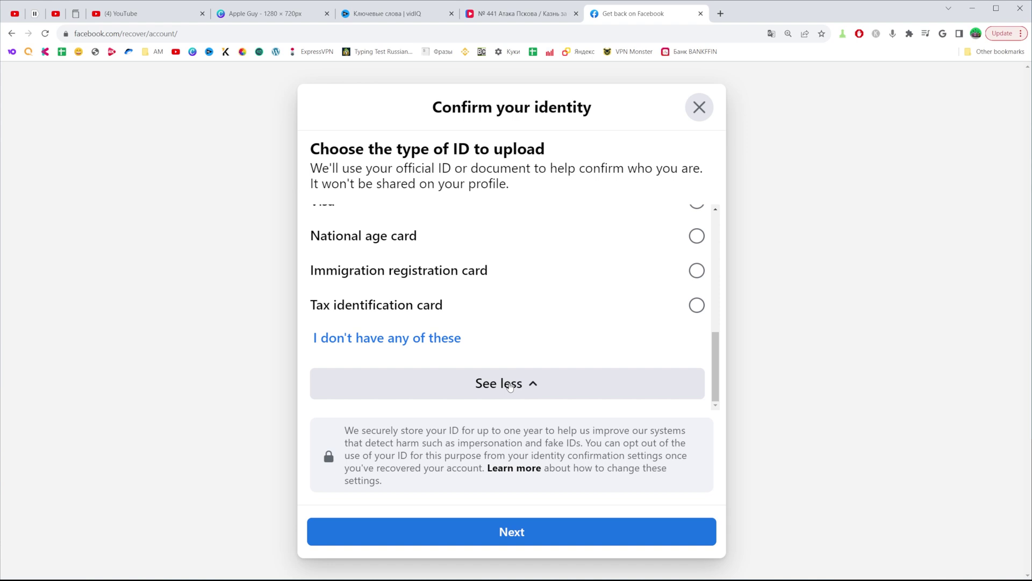
scroll(510, 387, up, 3)
scroll(463, 286, up, 3)
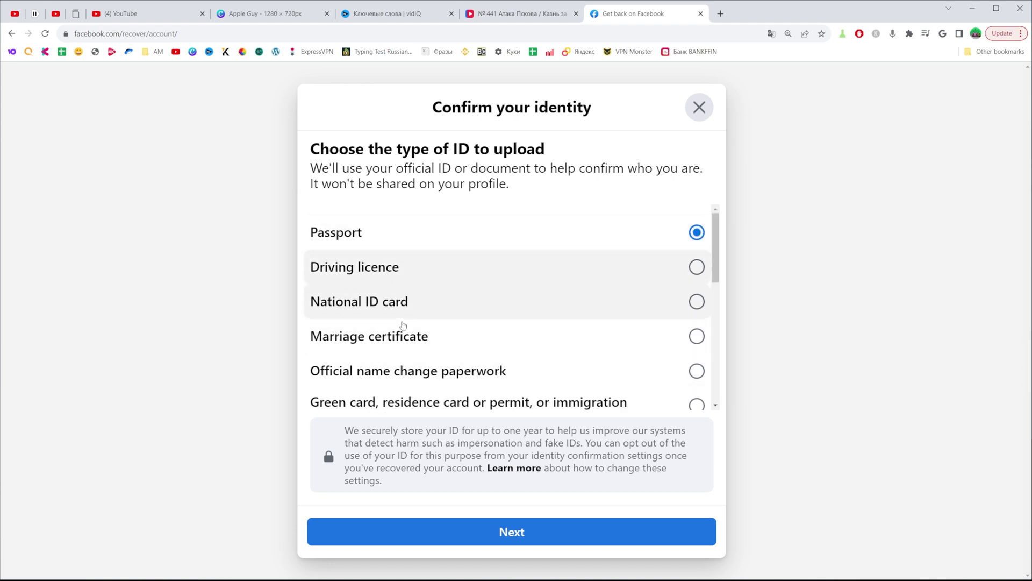
scroll(453, 362, down, 1)
scroll(454, 362, down, 1)
scroll(453, 362, down, 2)
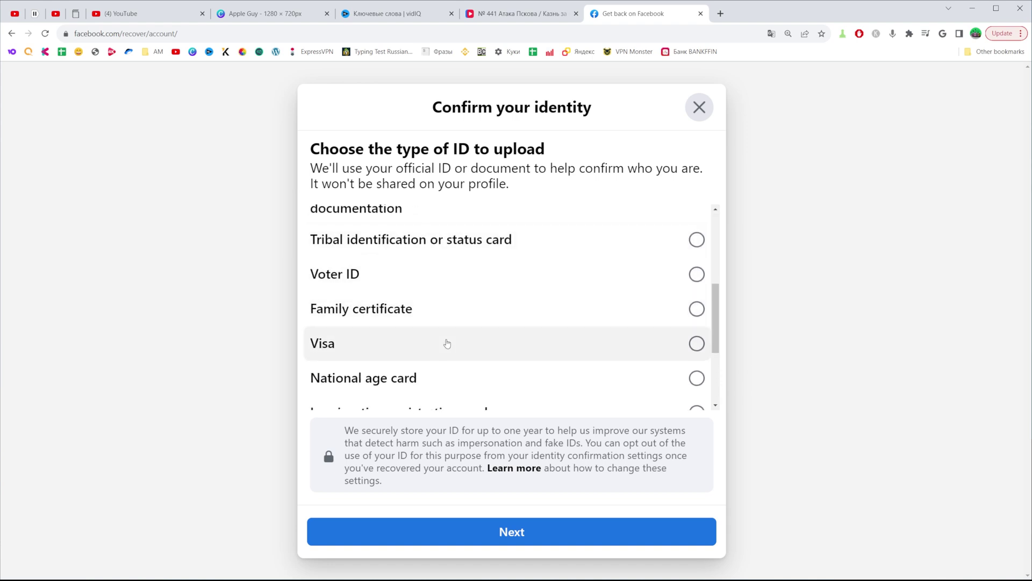
scroll(447, 343, down, 3)
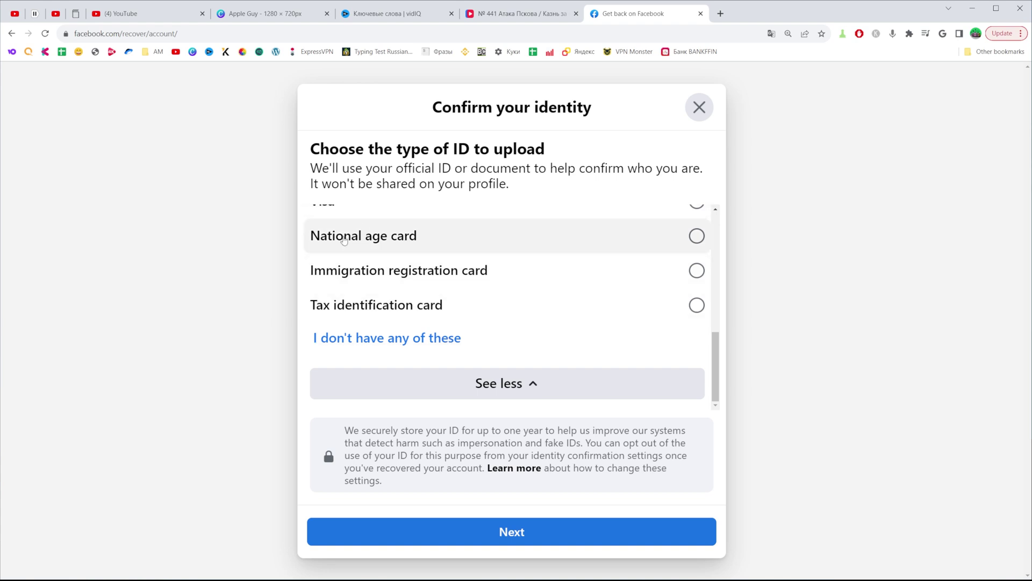
click(501, 530)
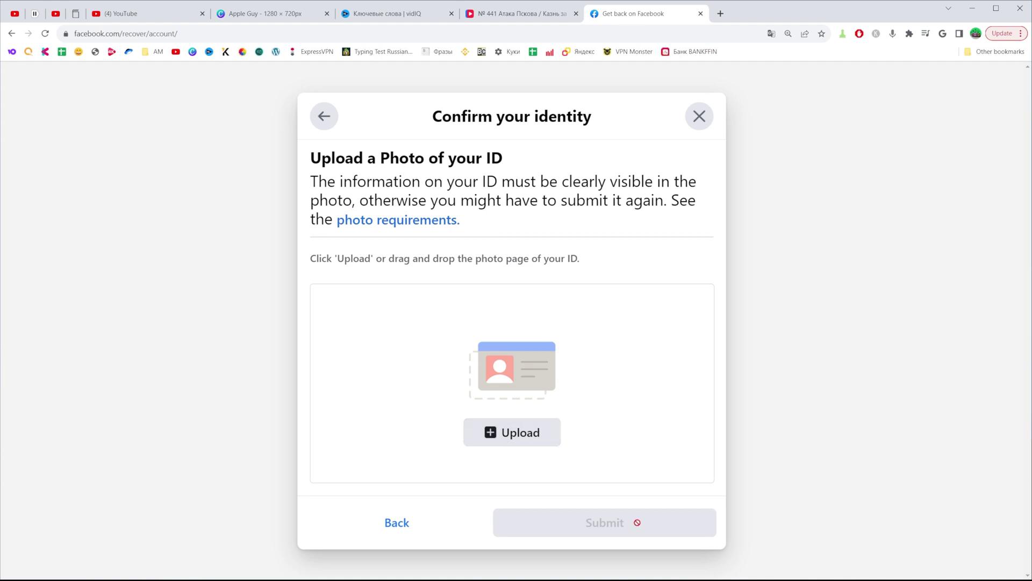
click(660, 323)
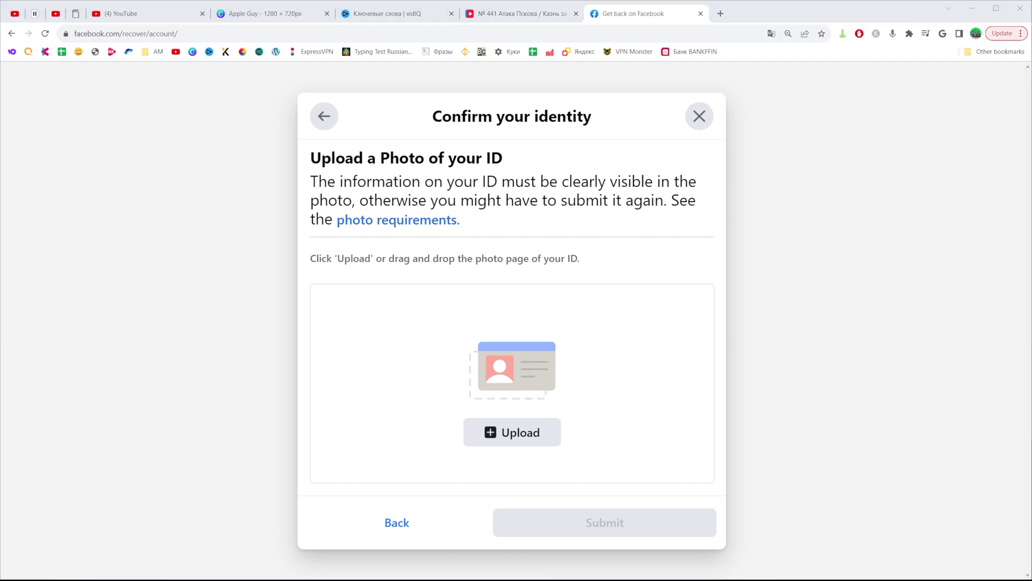